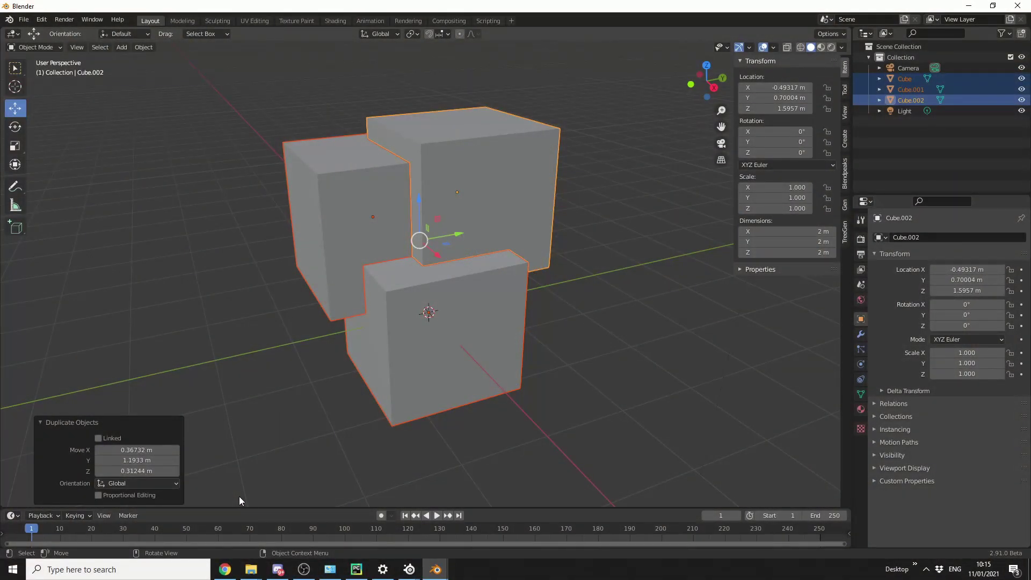
Watch the Ray Cast Selection demo GIF on the Blender Artists forum thread.
left_click(225, 570)
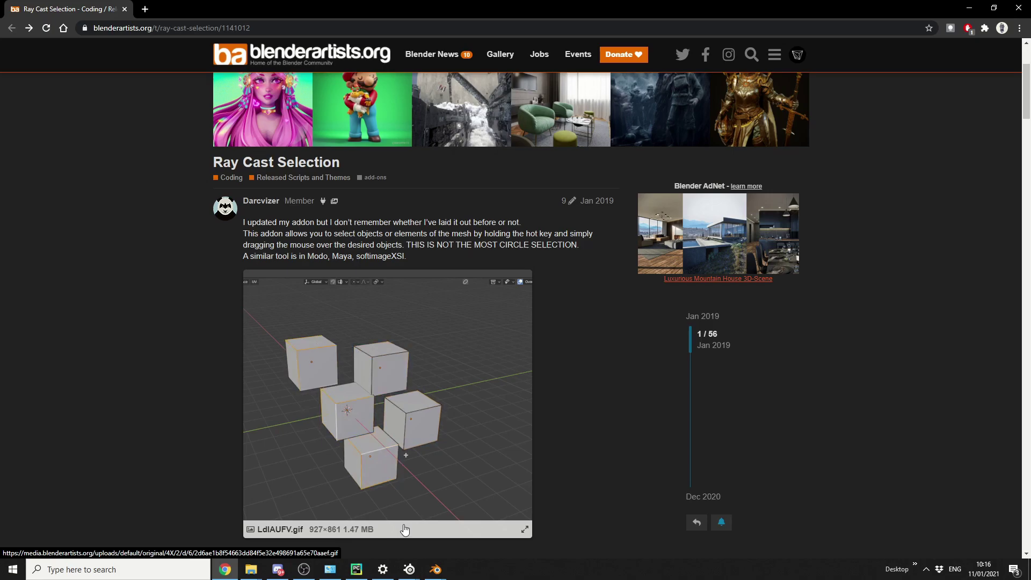
left_click(440, 574)
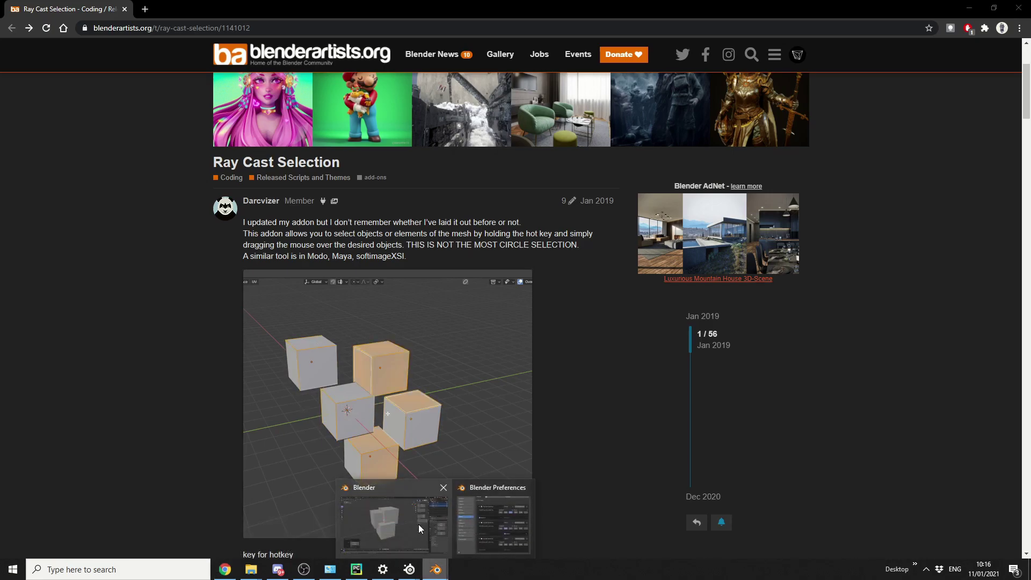
Return to Blender and bring the RayCast Selection key-bindings window to the front.
left_click(418, 525)
mouse_move(436, 573)
left_click(472, 500)
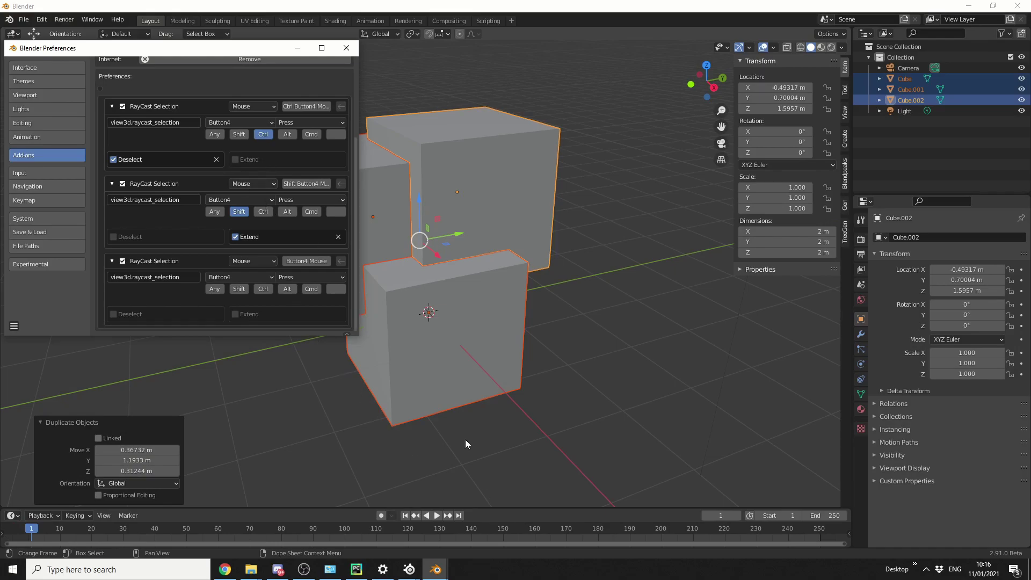
mouse_move(409, 570)
left_click(459, 522)
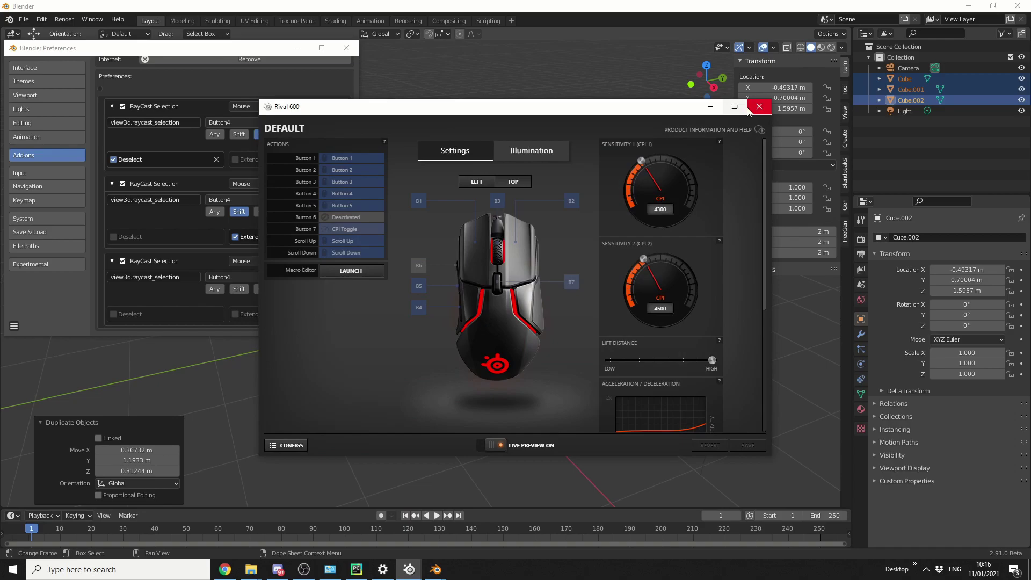
left_click(710, 106)
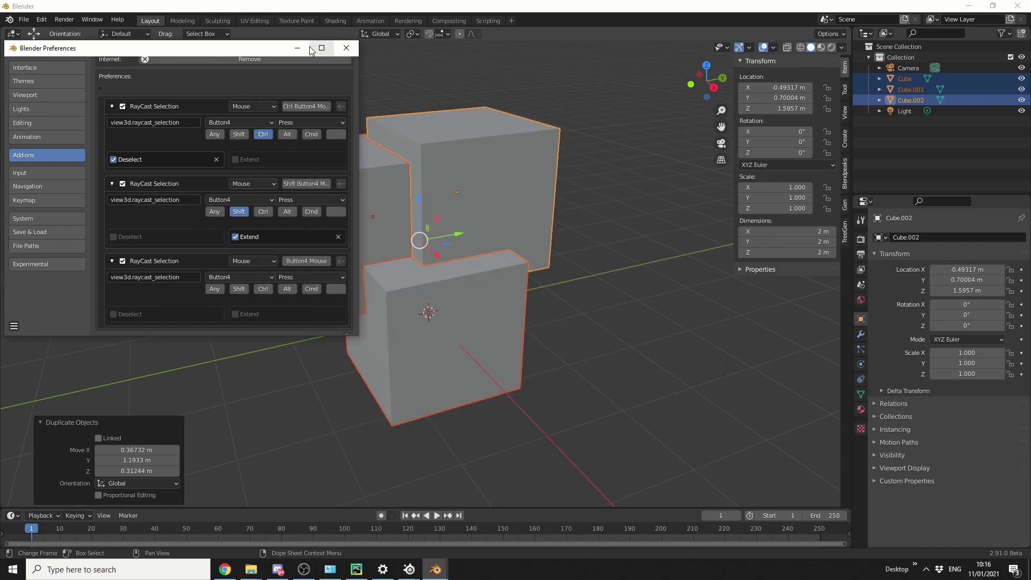
Close Preferences and test click, Shift-click and box selection on the cubes.
left_click(347, 47)
left_click(603, 302)
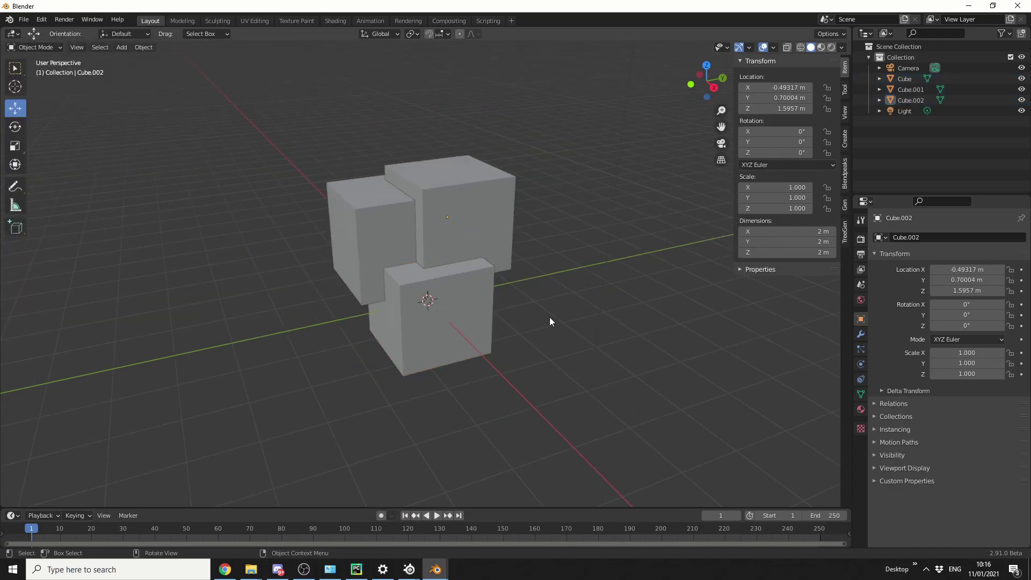
left_click(456, 334)
left_click(437, 213, "shift")
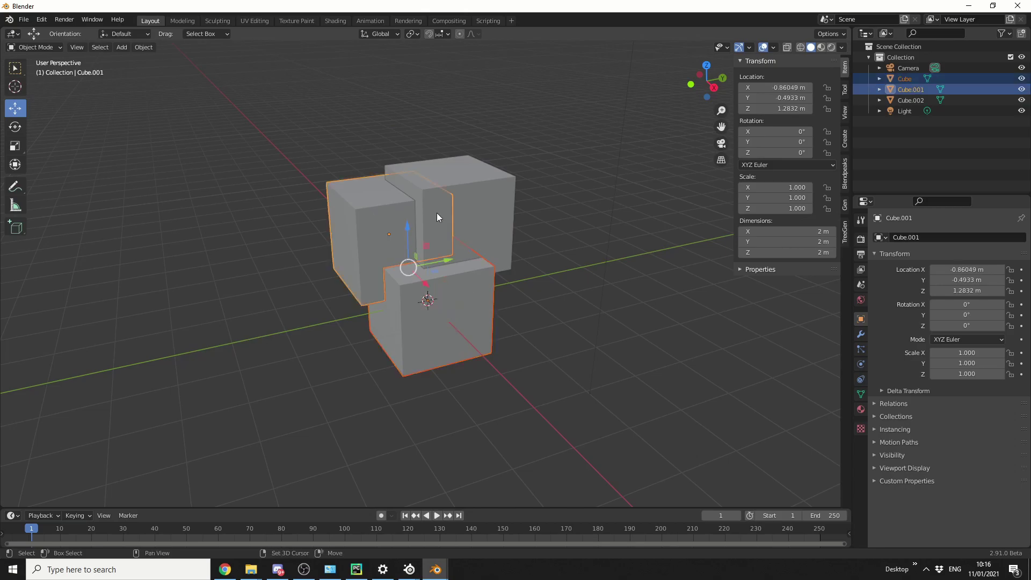
left_click(601, 151)
left_click_drag(662, 101, 249, 431)
left_click(579, 390)
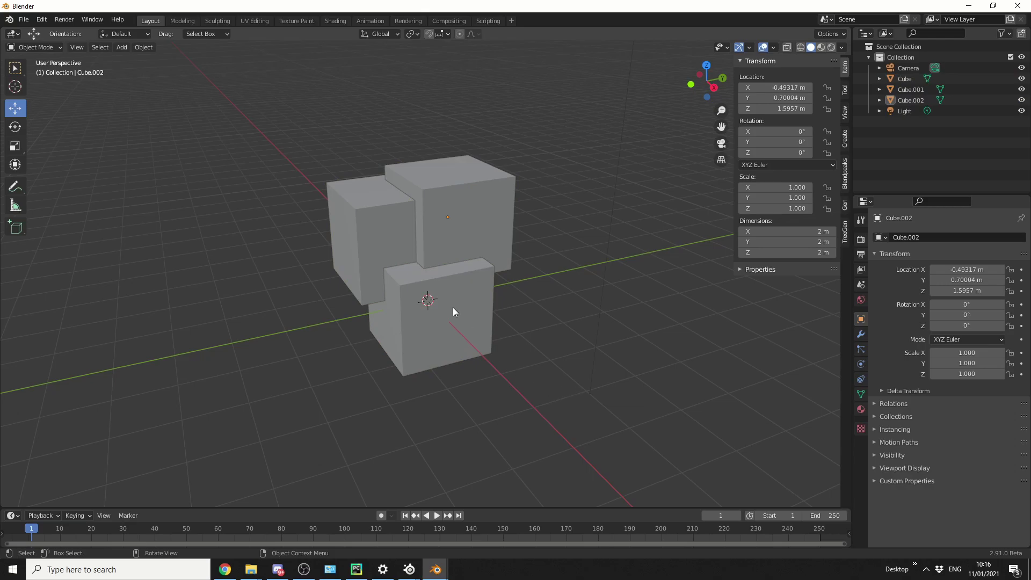
key("ctrl+z")
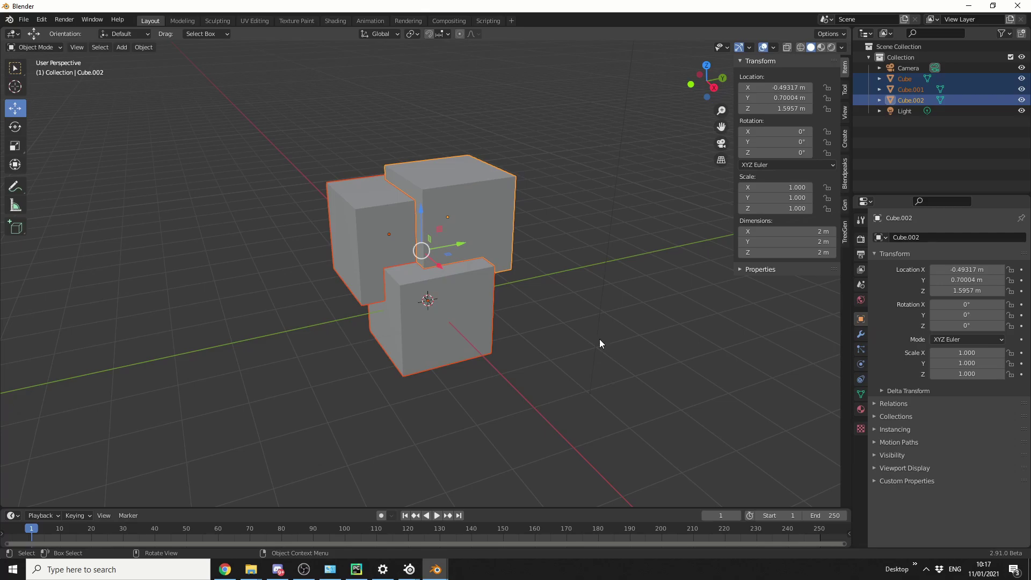
key("ctrl+z")
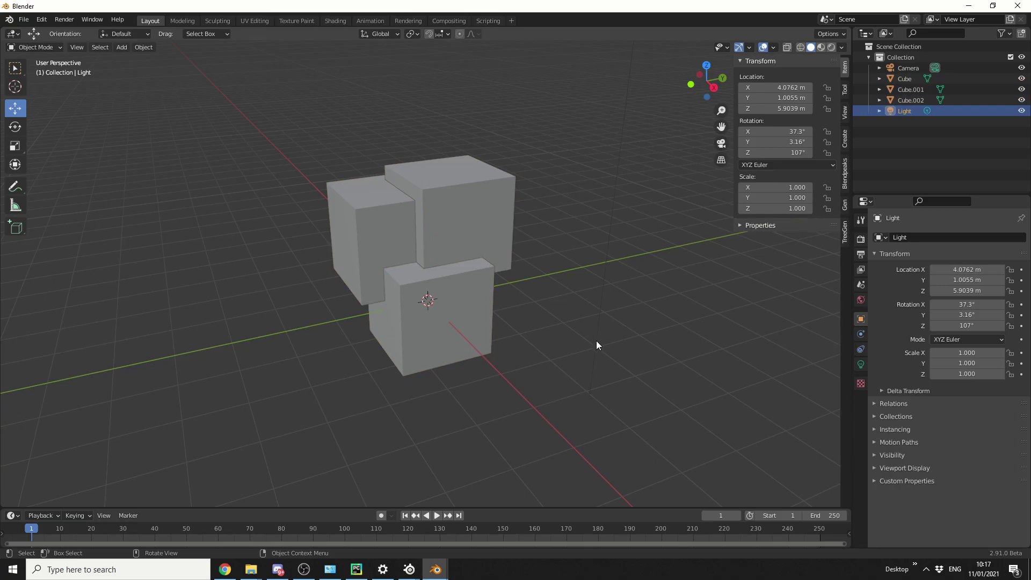
Add and remove cubes from the selection, then select only the top back cube.
left_click(449, 295, "shift")
left_click(411, 225, "shift")
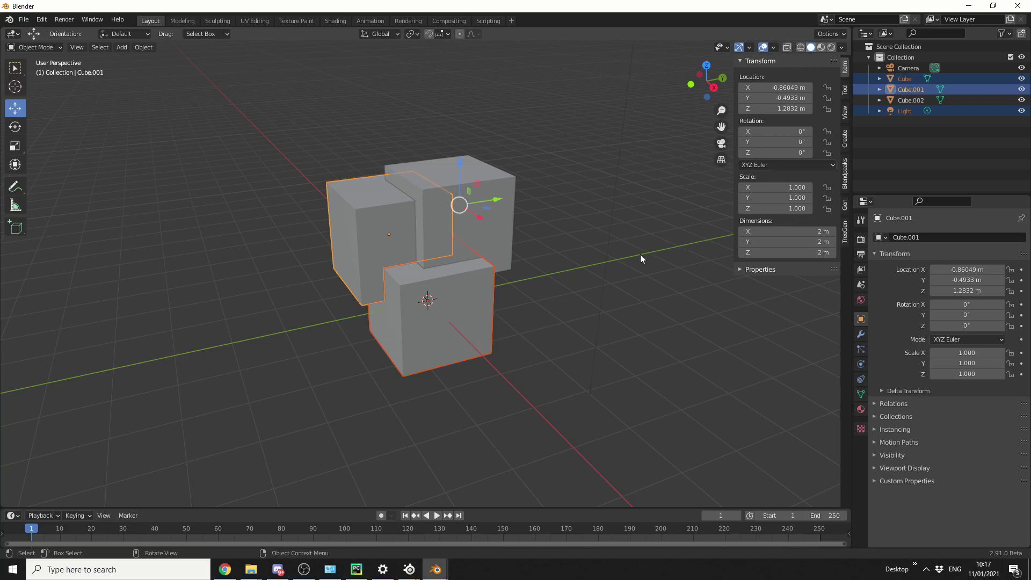
left_click(366, 230, "shift")
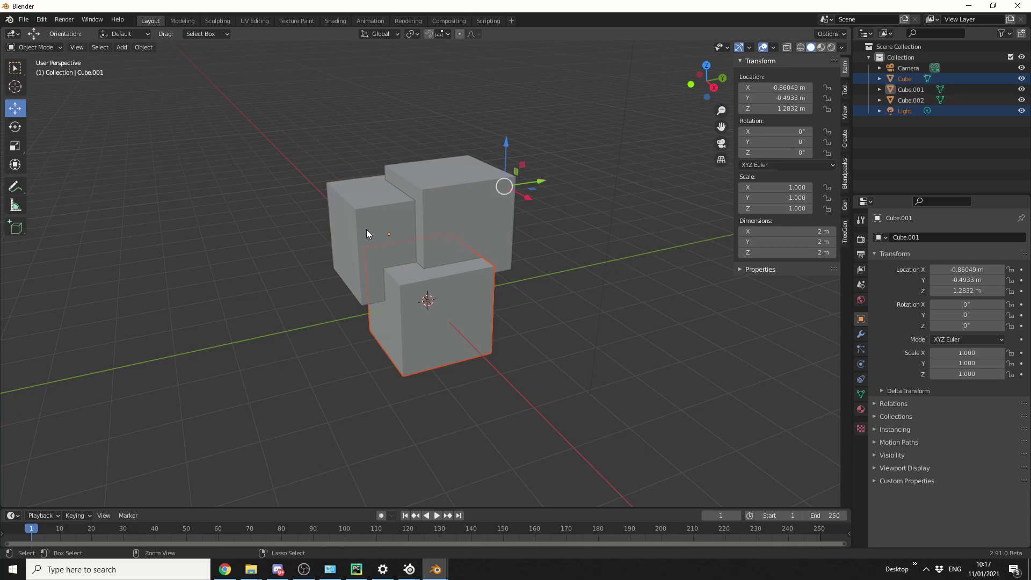
left_click(585, 300)
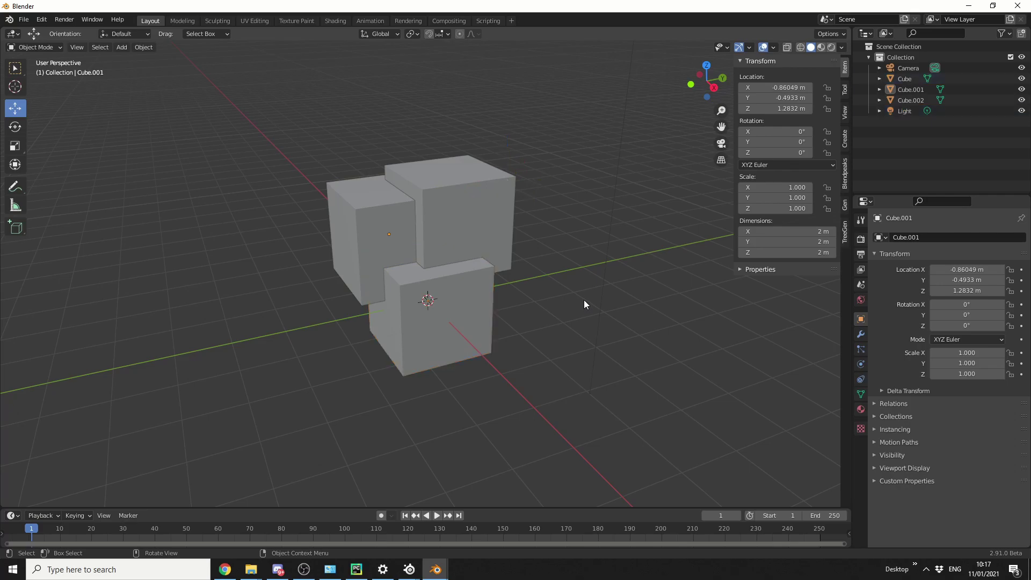
left_click(476, 169)
Delete the top back and back-left cubes, then select the remaining cube.
key("Delete")
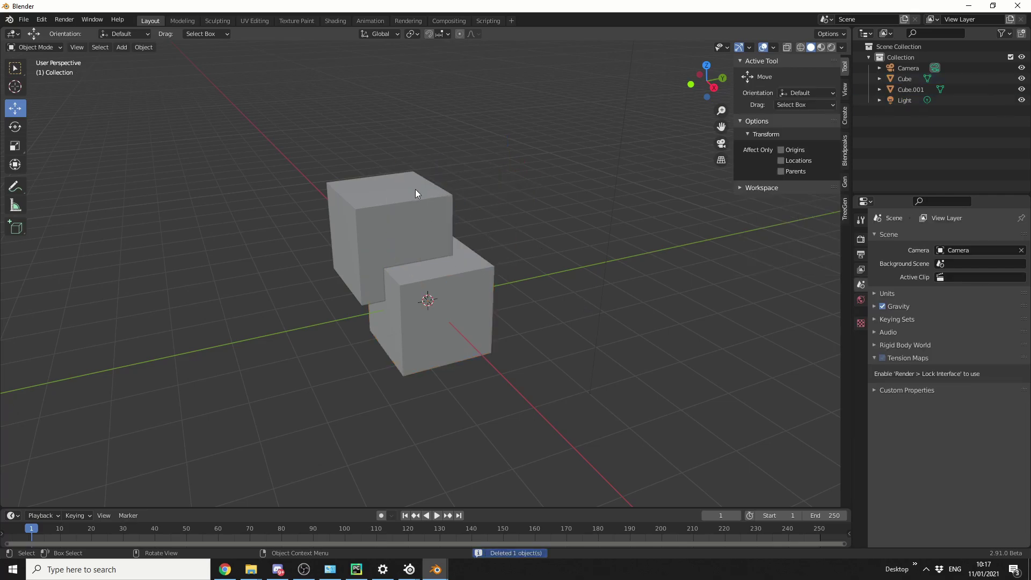
left_click(415, 189)
key("Delete")
left_click(447, 260)
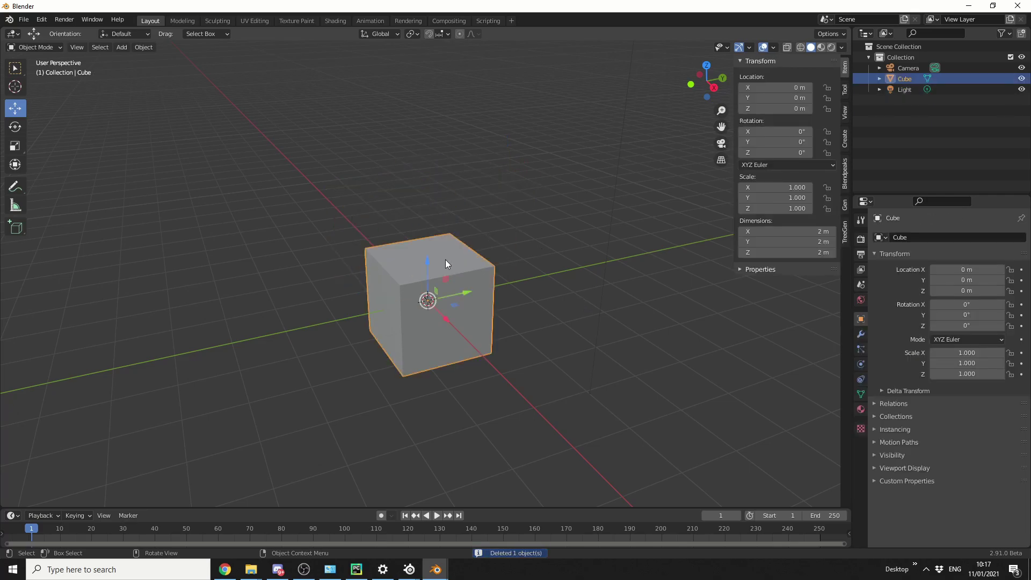
Enter Edit Mode, zoom in, select a four-vertex quad on the front, then deselect.
key("Tab")
scroll(577, 318, "up", 1)
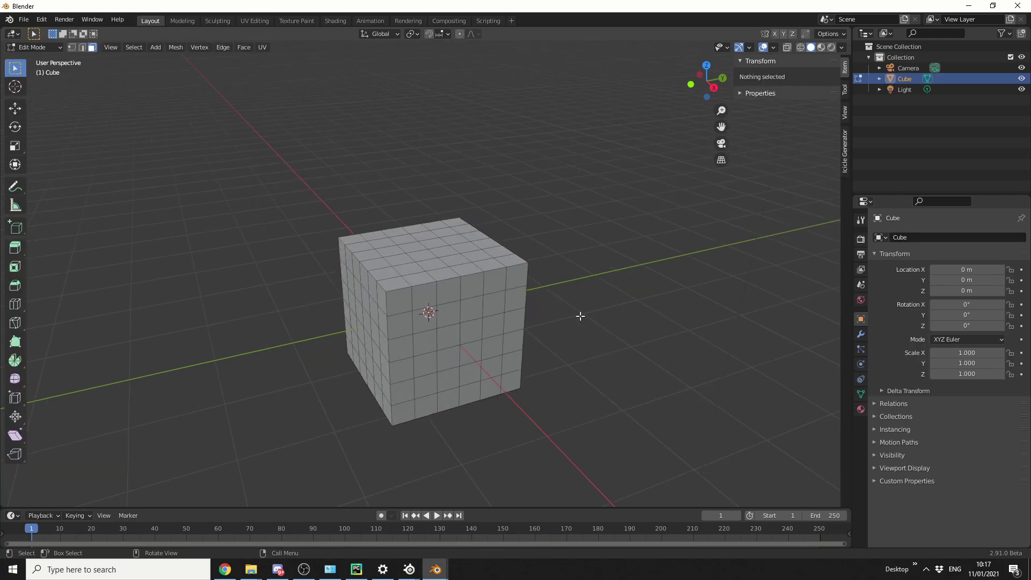
scroll(579, 316, "up", 1)
left_click(414, 313)
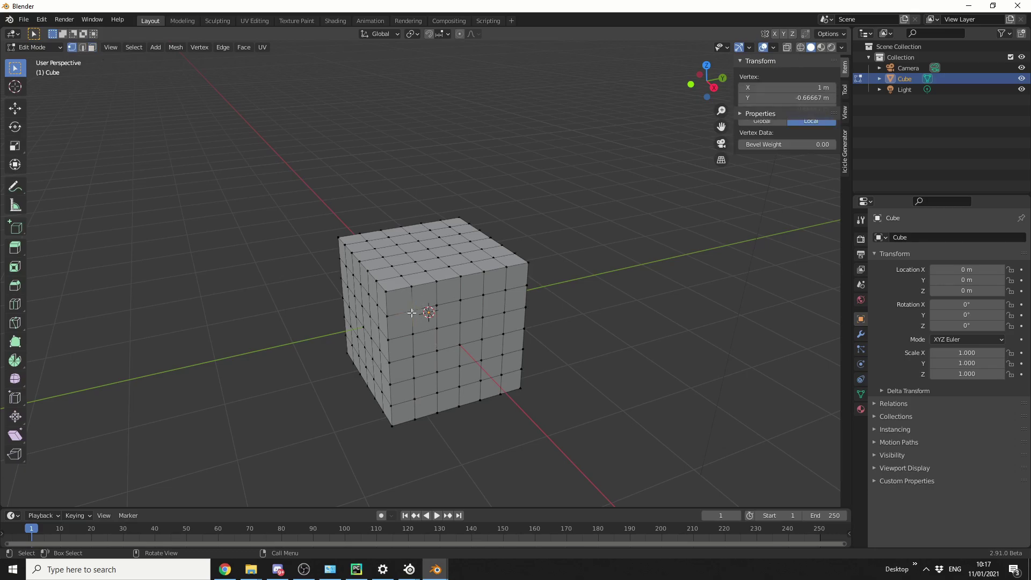
left_click(437, 306, "shift")
left_click(436, 329, "shift")
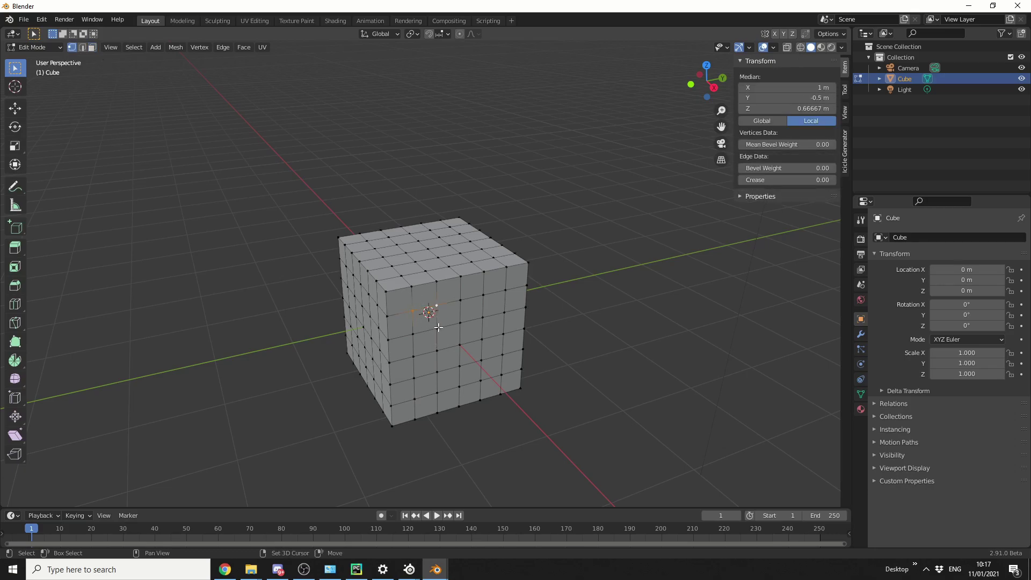
left_click(413, 334, "shift")
left_click(590, 317)
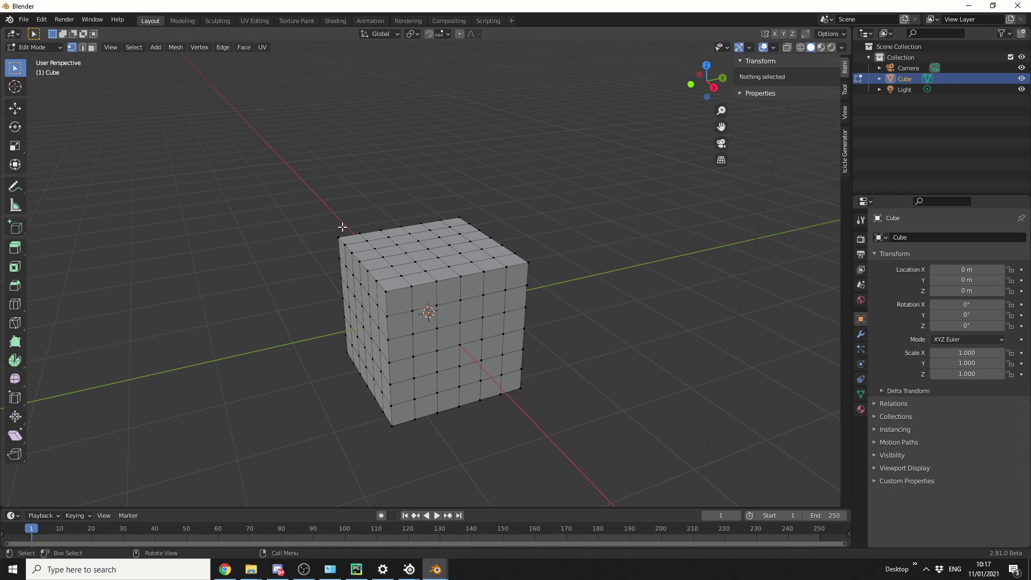
Paint vertices with Select Circle, cycle to Lasso then Box Select, and deselect all.
left_click(14, 68)
left_click(66, 114)
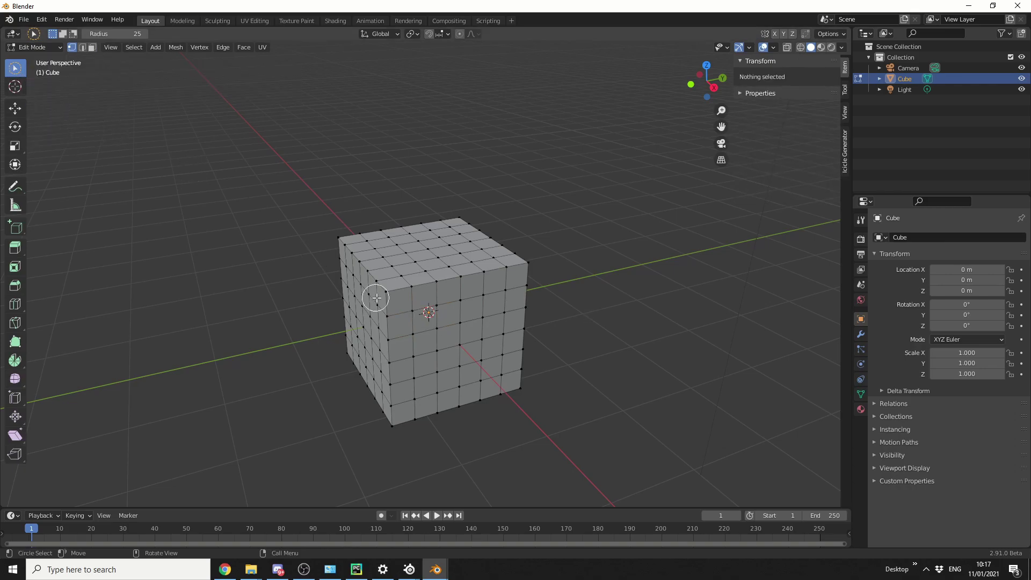
mouse_move(414, 304)
left_mouse_down()
mouse_move(439, 327)
mouse_move(415, 329)
left_mouse_up()
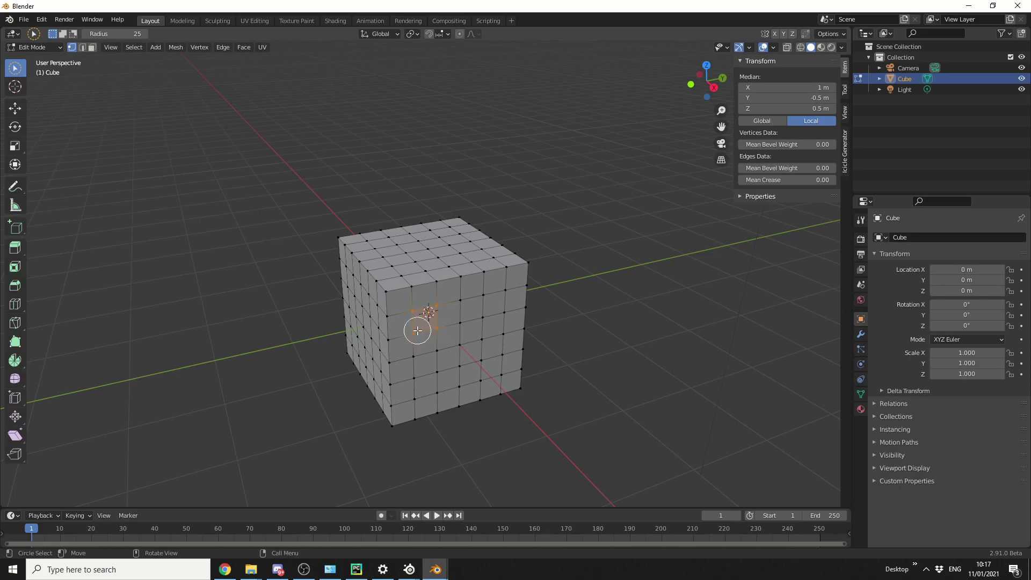
key("w")
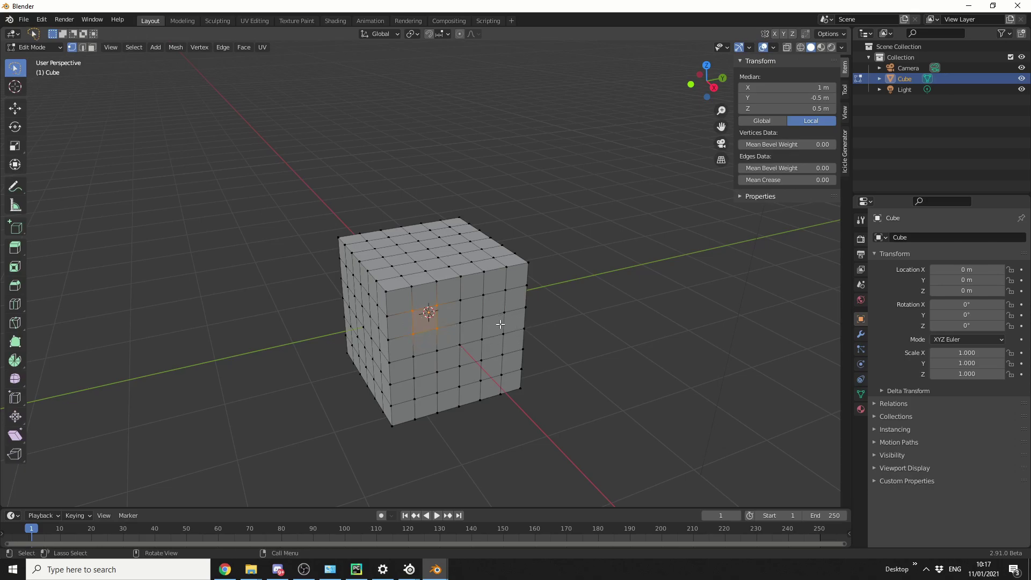
key("w")
key("w")
left_click(567, 322)
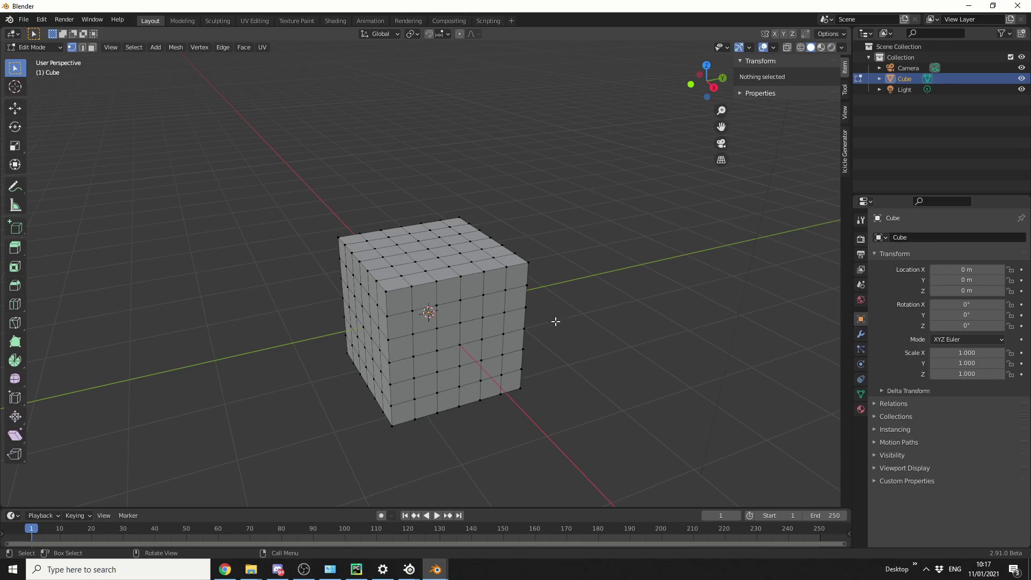
Select seven vertices on the cube's front face.
left_click(436, 350)
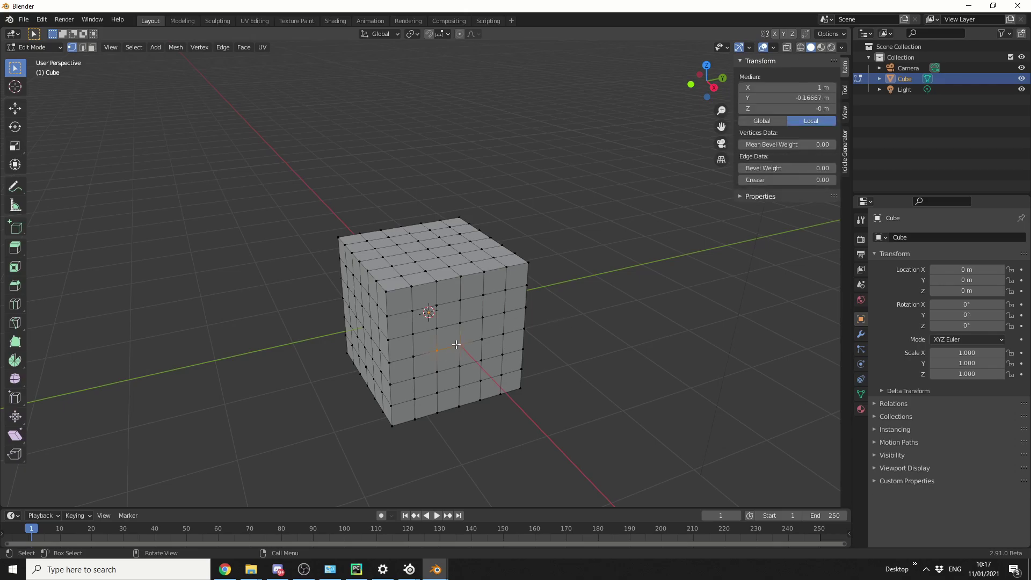
left_click(460, 346, "shift")
left_click(460, 323, "shift")
left_click(438, 327, "shift")
left_click(461, 300, "shift")
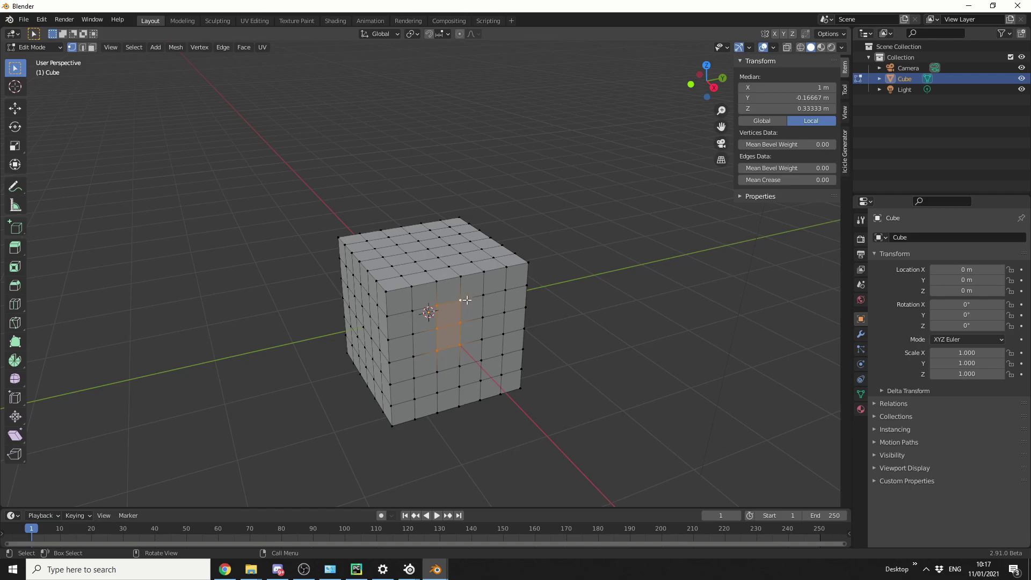
left_click(483, 295, "shift")
left_click(483, 318, "shift")
In Edge select mode, select two edges on the cube's top front.
key("2")
left_click(449, 283)
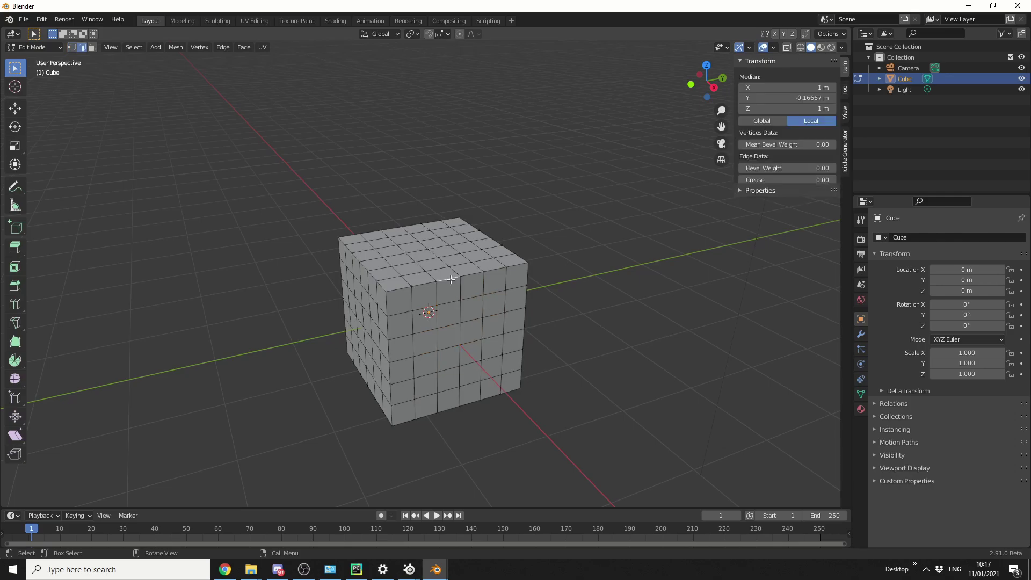
left_click(423, 303, "shift")
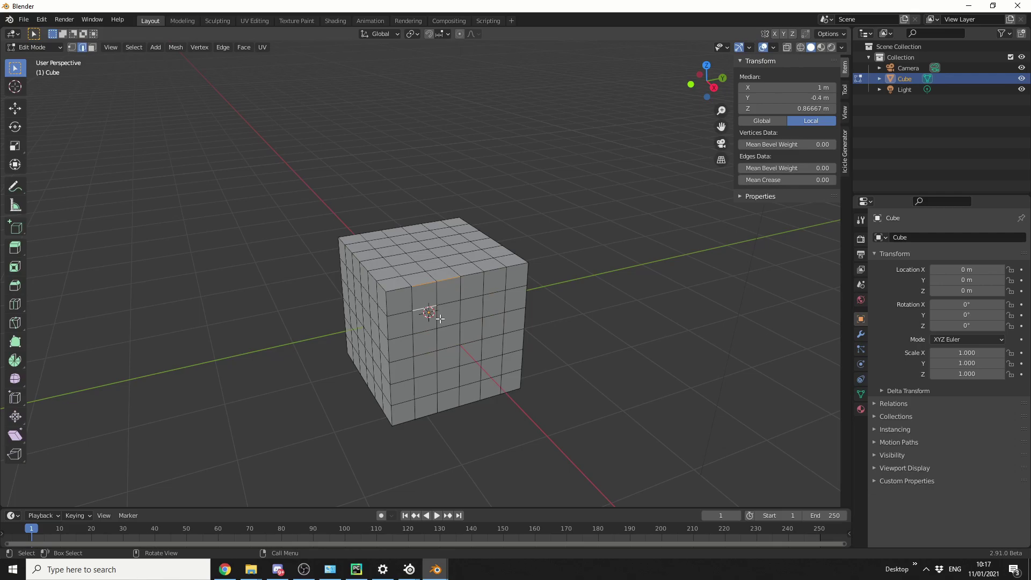
In Face select mode, select a 2x3 block of front faces, then deselect all.
key("3")
left_click(446, 316)
left_click(424, 314, "shift")
left_click(425, 343, "shift")
left_click(446, 342, "shift")
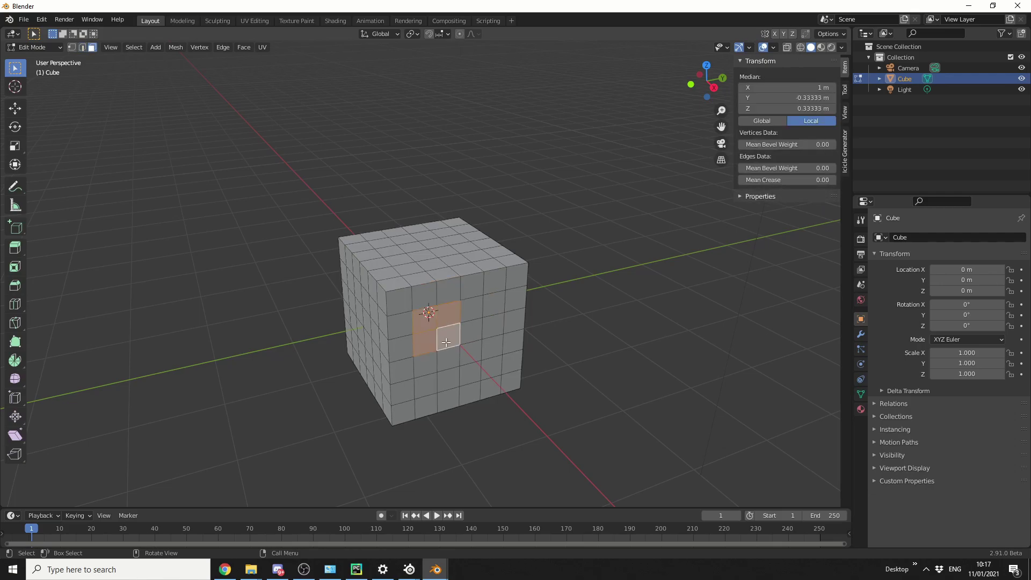
left_click(449, 364, "shift")
left_click(425, 364, "shift")
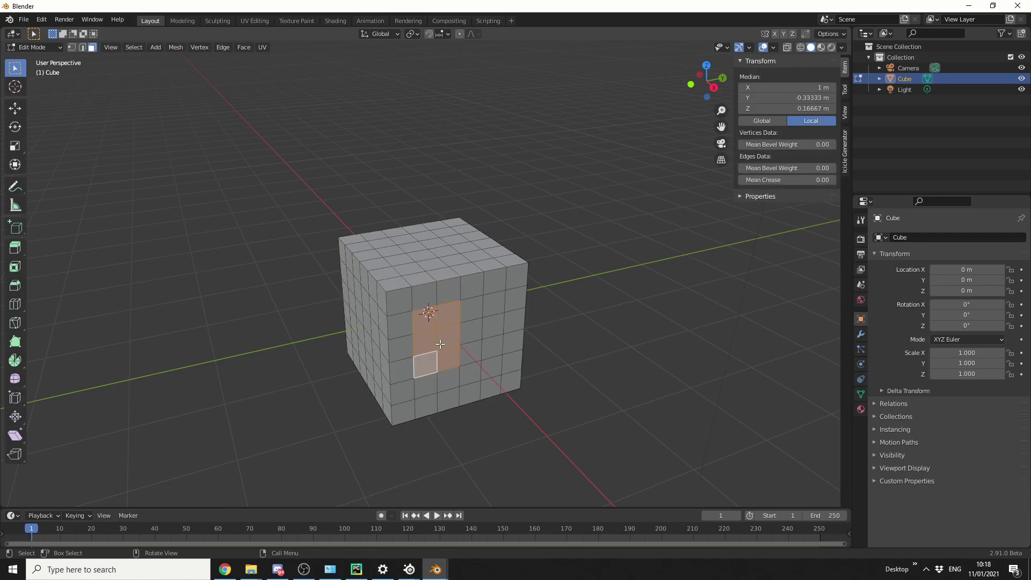
left_click(600, 297)
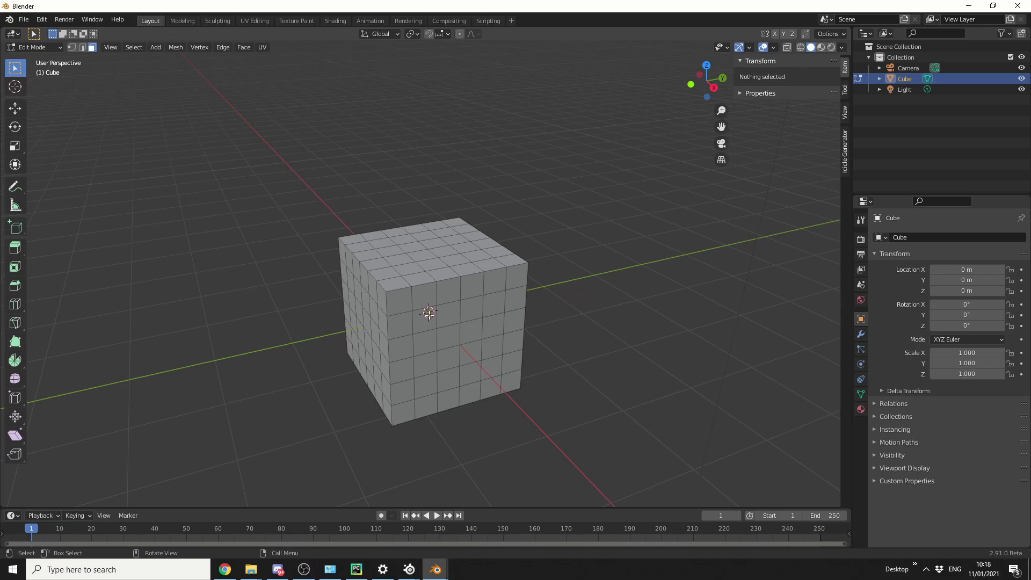
Zoom in, clear the selection and paint a band of front faces plus the row below.
scroll(446, 316, "up", 1)
key("ctrl+z")
left_click(575, 326)
left_click_drag(478, 320, 414, 329)
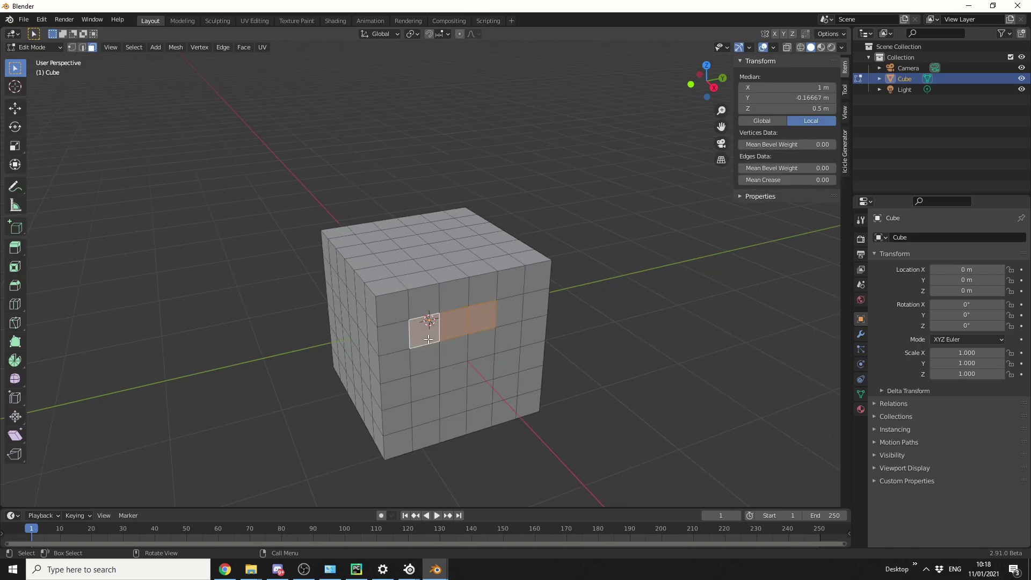
left_click(391, 334, "shift")
left_click(421, 340, "shift")
left_click(451, 350, "shift")
left_click(453, 379, "shift")
left_click(426, 386, "shift")
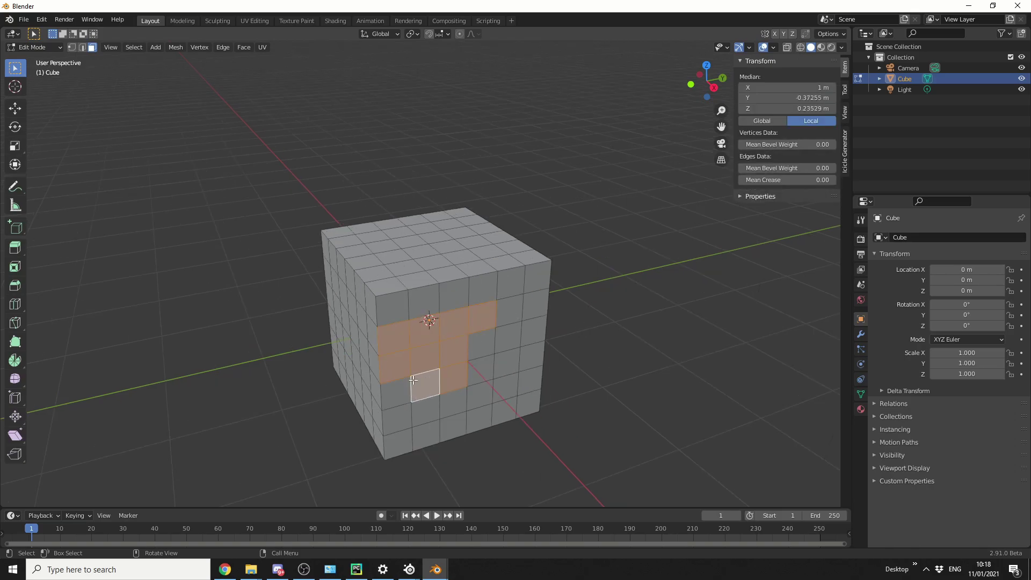
left_click(396, 394, "shift")
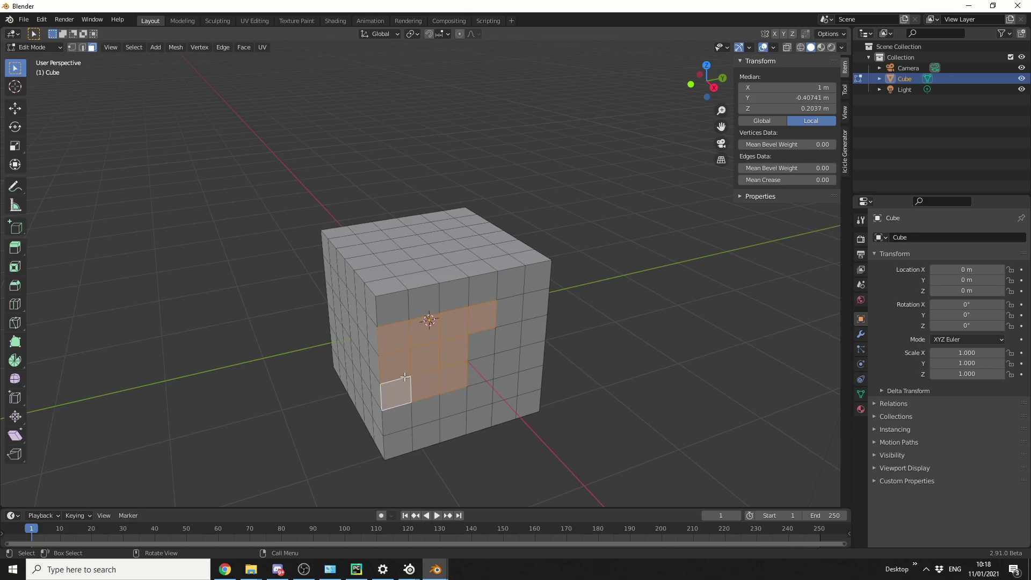
Drop the top-right face, add a right-hand column of three and more surrounding faces.
left_click(482, 314, "shift")
left_click(480, 316, "shift")
left_click(485, 340, "shift")
left_click(485, 367, "shift")
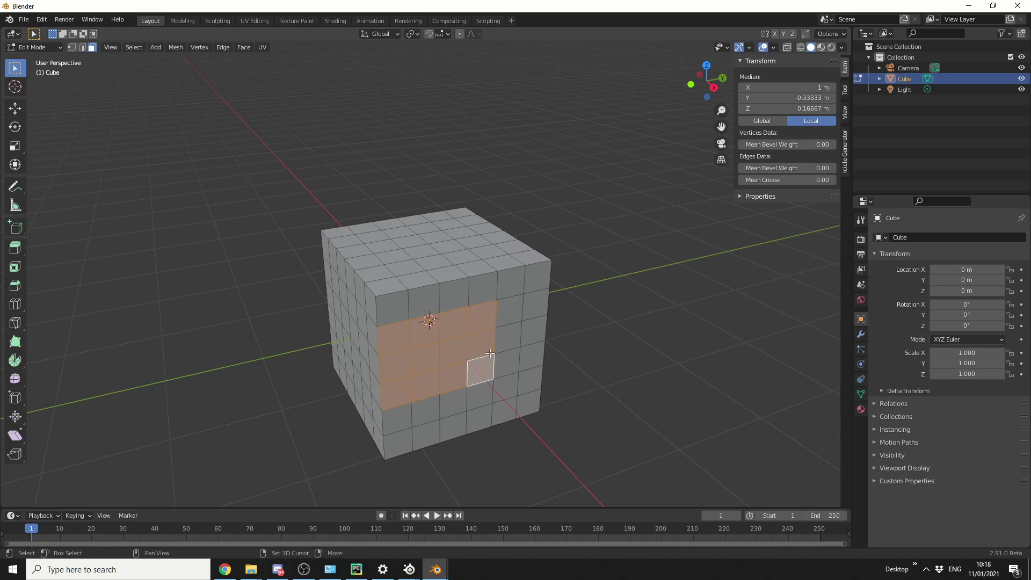
left_click(536, 304, "shift")
left_click(354, 354, "shift")
left_click(483, 289, "shift")
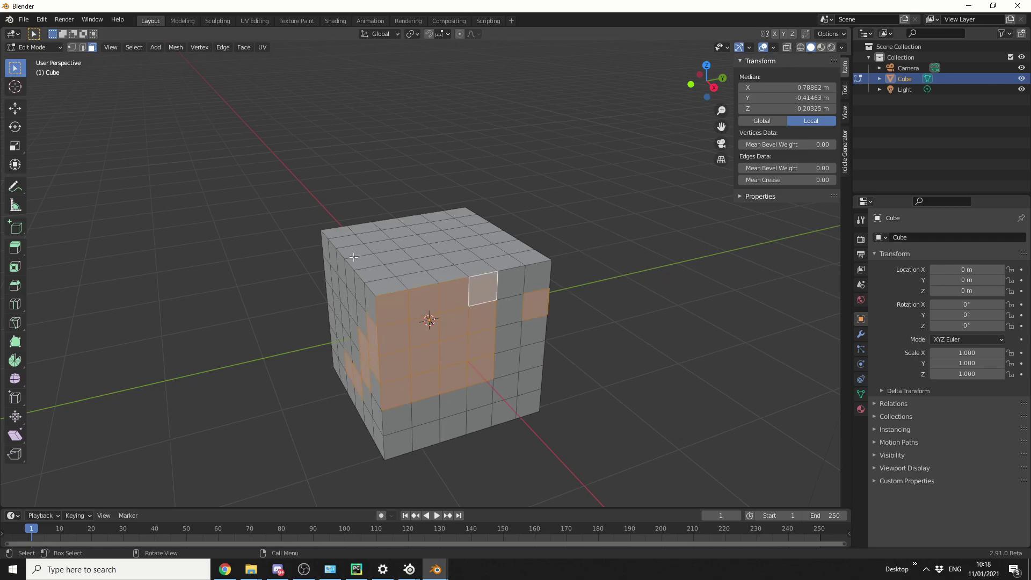
left_click(457, 289, "shift")
left_click(449, 350, "shift")
left_click(396, 361, "shift")
left_click(454, 377, "shift")
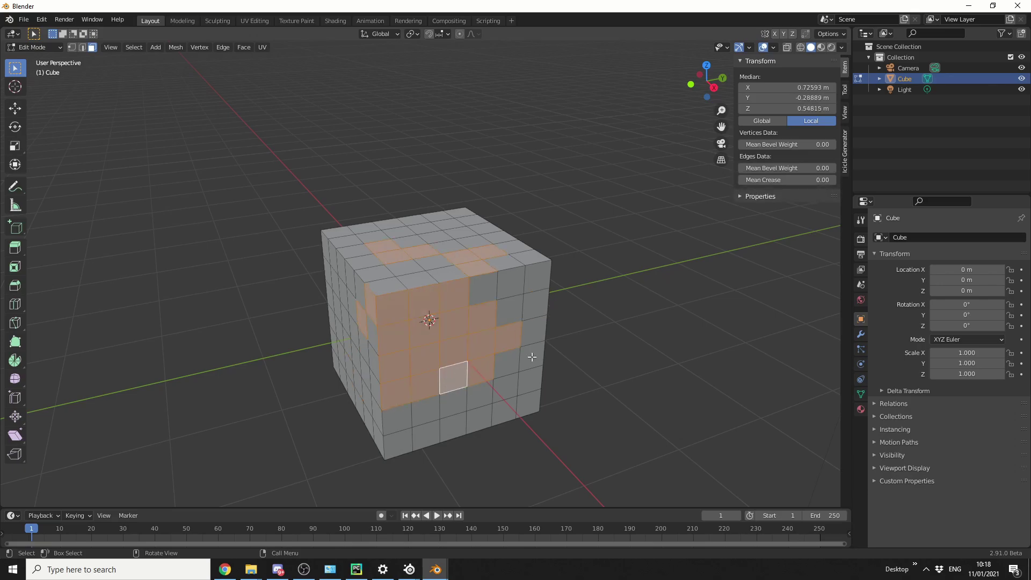
Clear the selection and paint six faces for a new front pattern.
left_click(663, 333)
left_click(525, 302)
left_click(509, 312, "shift")
left_click(454, 323, "shift")
left_click(424, 328, "shift")
left_click(425, 359, "shift")
left_click(454, 352, "shift")
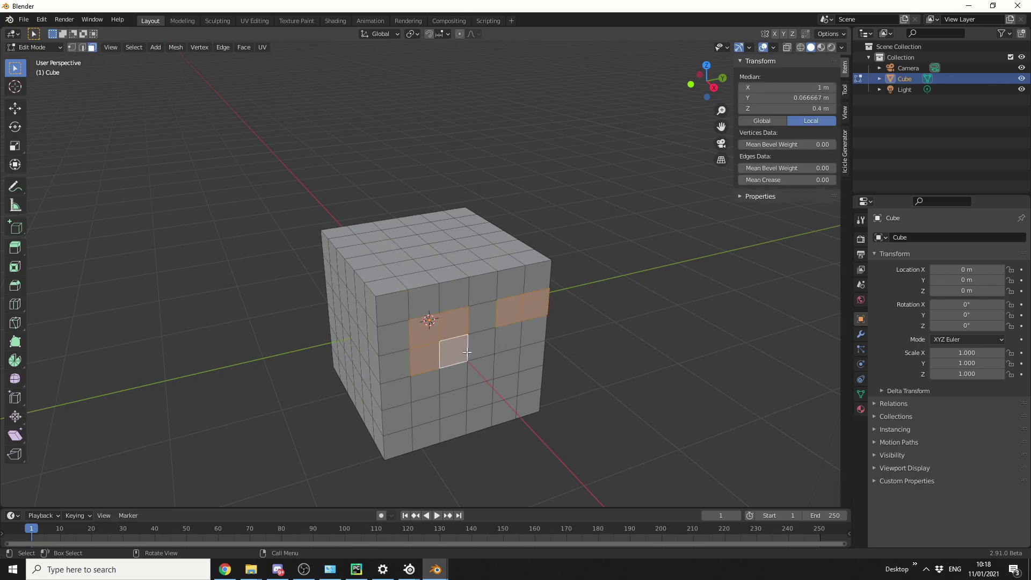
Extend the new pattern with faces below and to the lower right.
left_click(424, 387, "shift")
left_click(454, 383, "shift")
left_click(480, 394, "shift")
left_click(508, 388, "shift")
left_click(481, 363, "shift")
left_click(508, 363, "shift")
left_click(454, 350, "shift")
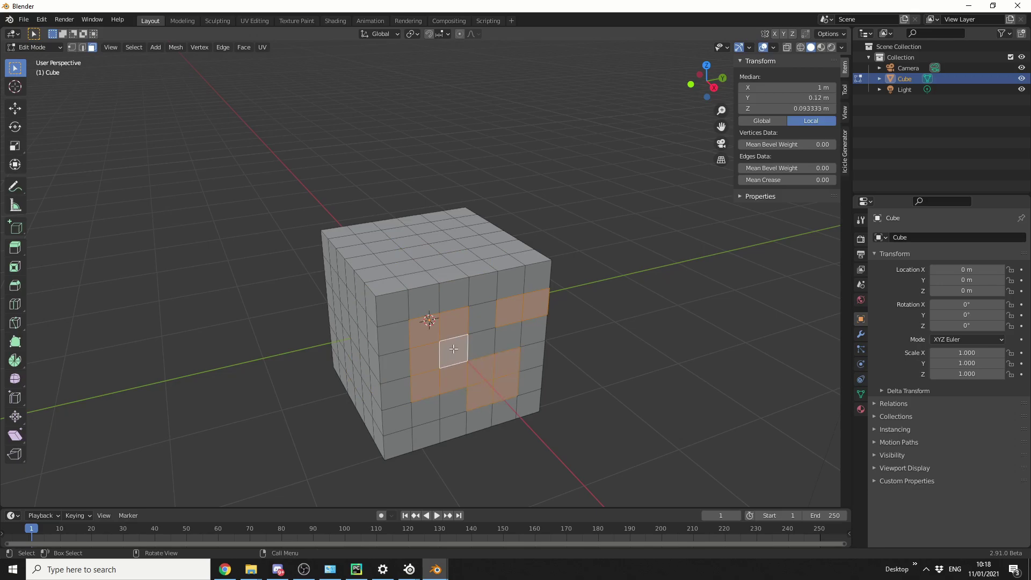